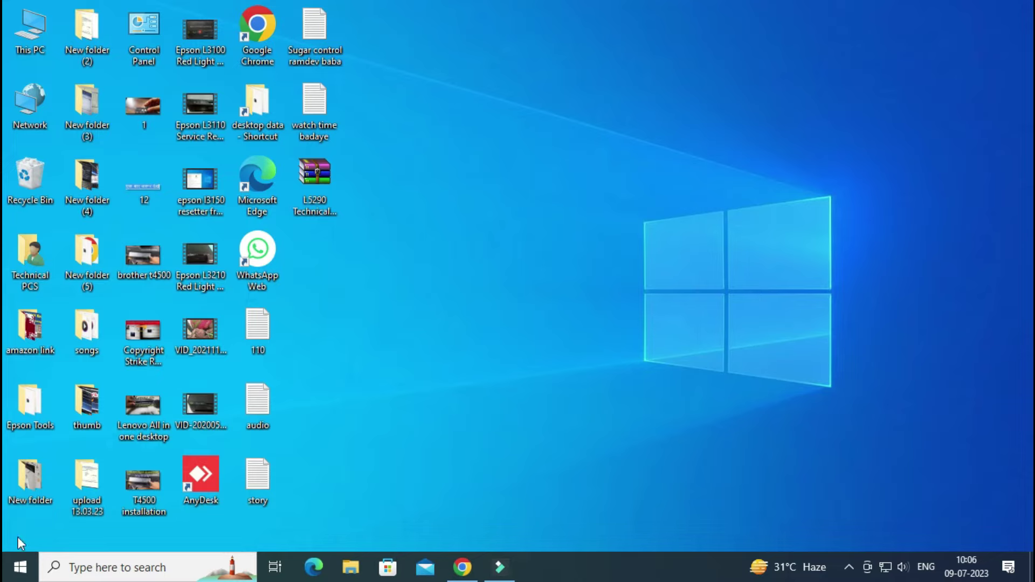
- Open Control Panel and show the computer's devices and printers
{"action": "left_click", "coordinate": [20, 568]}
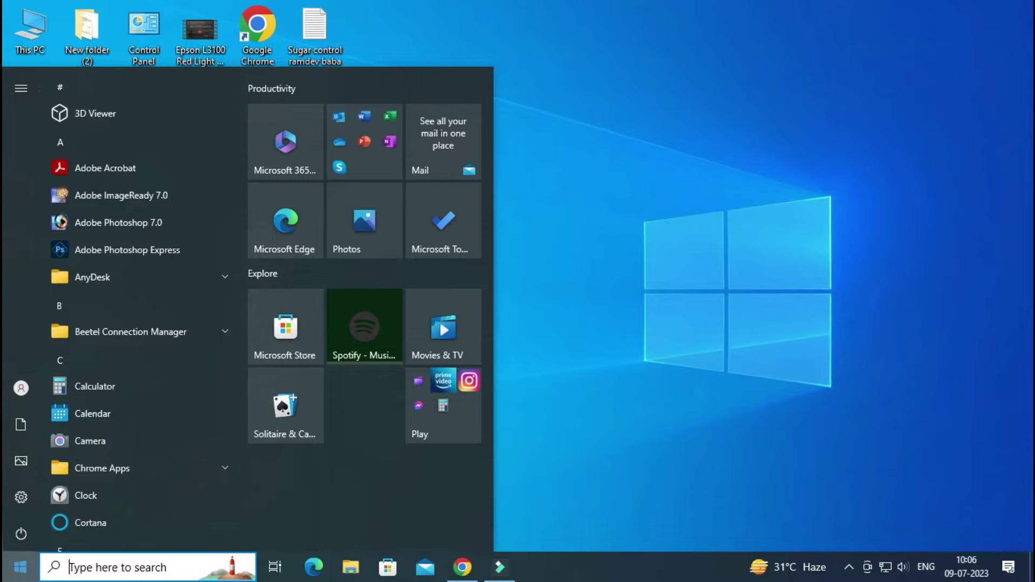
{"action": "type", "text": "cont"}
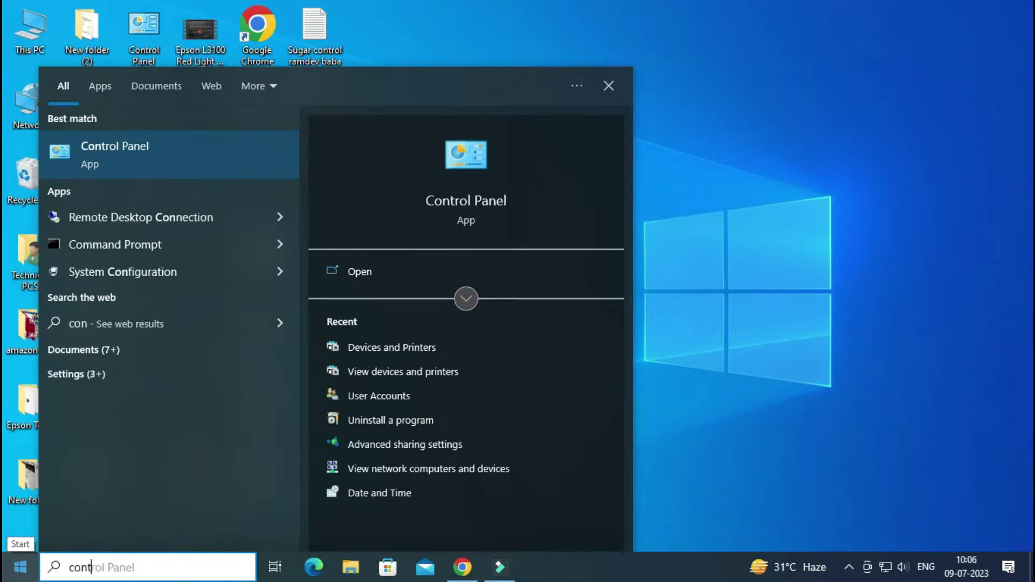
{"action": "type", "text": "r"}
{"action": "left_click", "coordinate": [112, 142]}
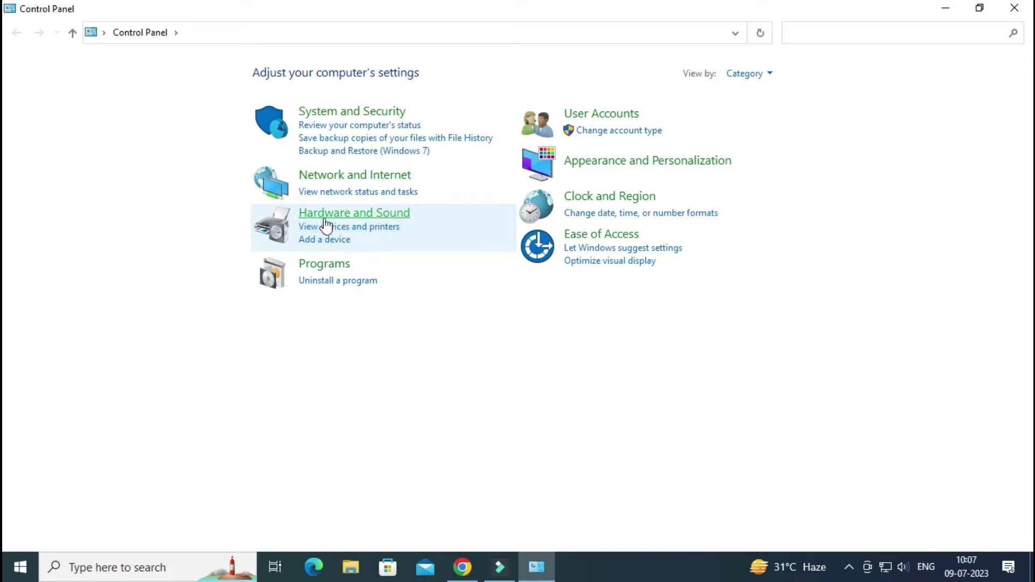
{"action": "left_click", "coordinate": [352, 227]}
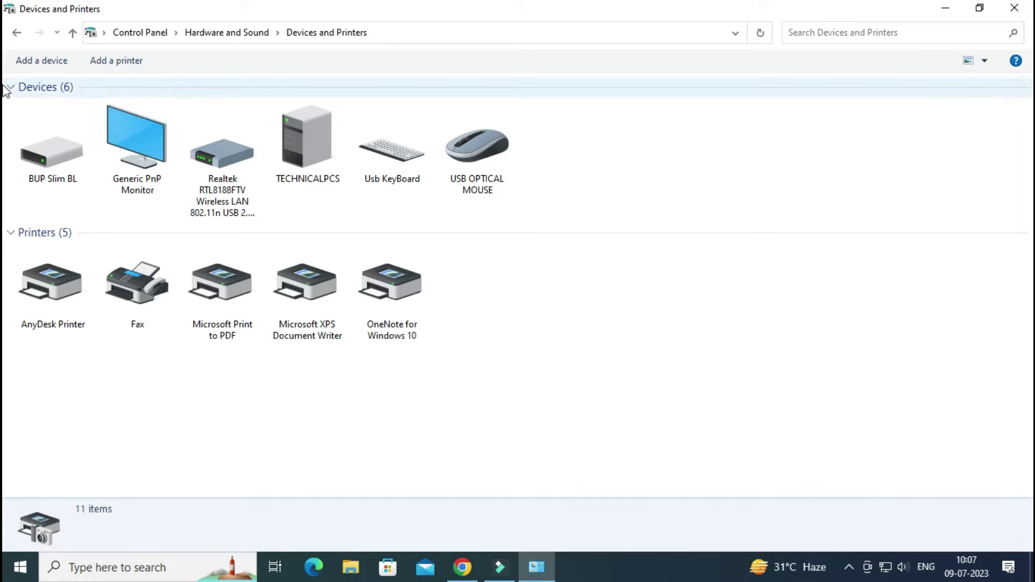
- Start adding a printer and, after the device search, indicate that the wanted printer isn't listed
{"action": "left_click", "coordinate": [126, 61]}
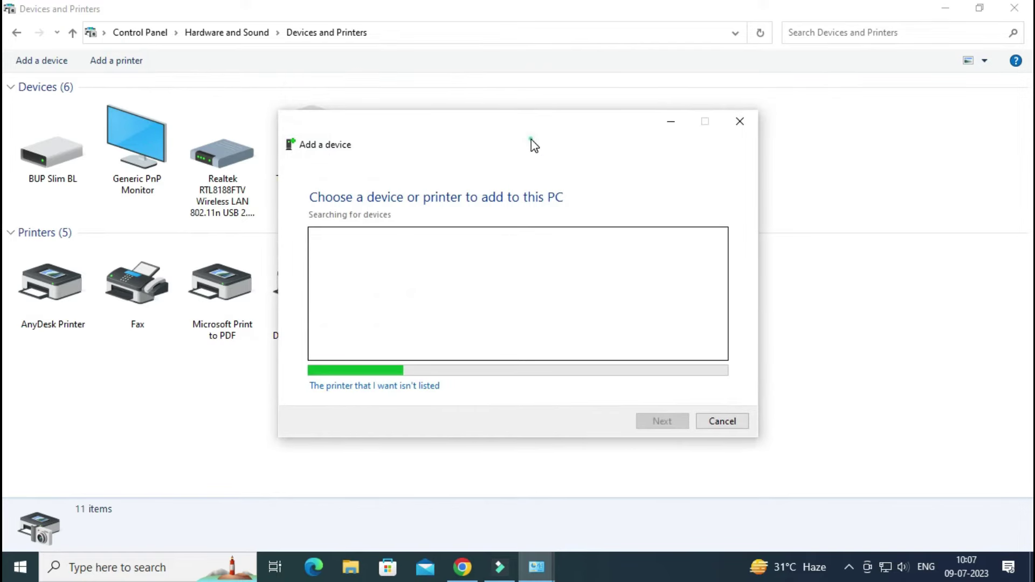
{"action": "left_click_drag", "start_coordinate": [531, 141], "coordinate": [467, 130]}
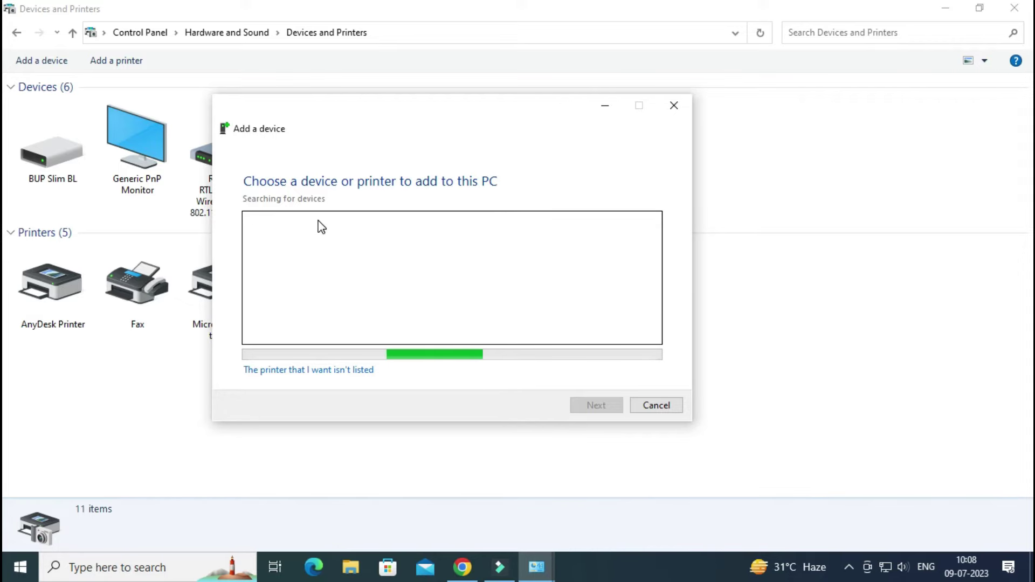
{"action": "left_click", "coordinate": [301, 236]}
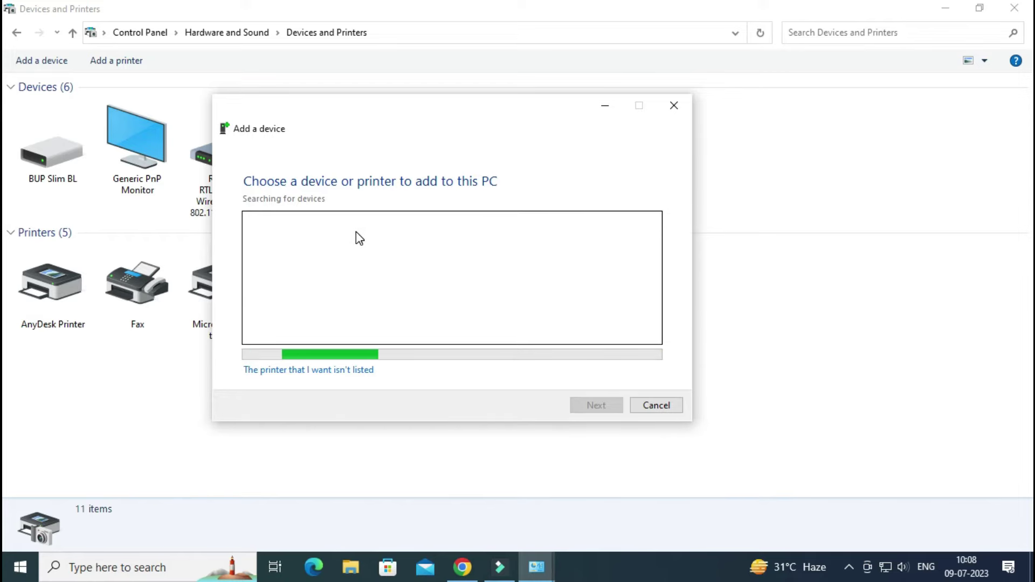
{"action": "left_click", "coordinate": [321, 243]}
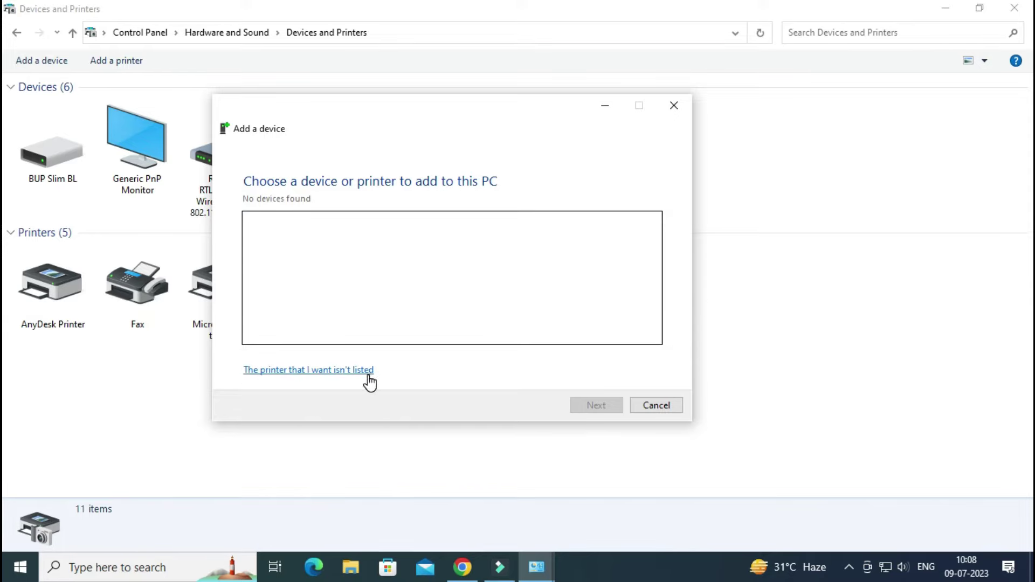
{"action": "left_click", "coordinate": [323, 372]}
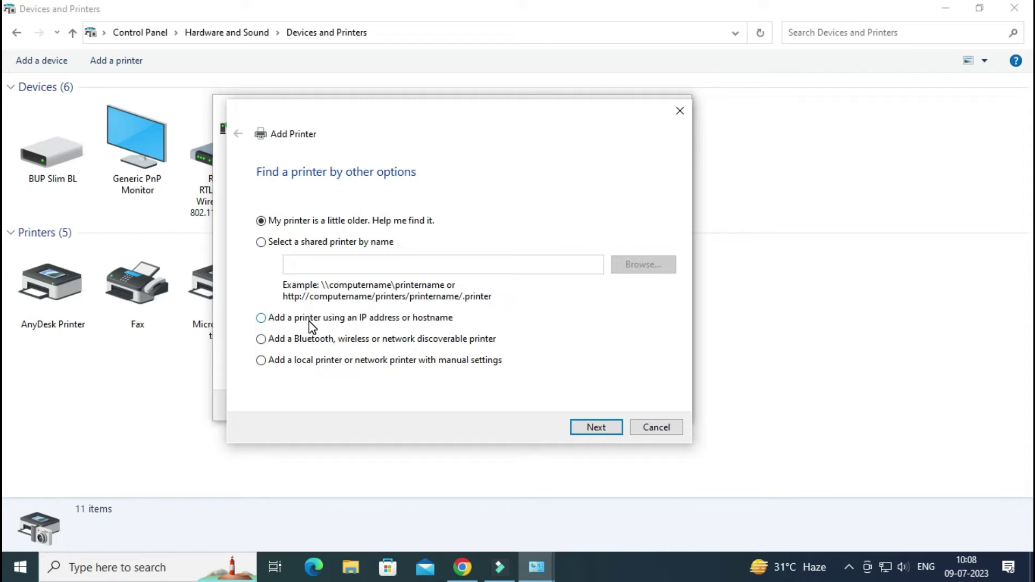
- Choose to add a local printer or network printer with manual settings and continue to the port selection
{"action": "left_click", "coordinate": [263, 319]}
{"action": "left_click", "coordinate": [289, 340]}
{"action": "left_click", "coordinate": [275, 365]}
{"action": "left_click", "coordinate": [608, 429]}
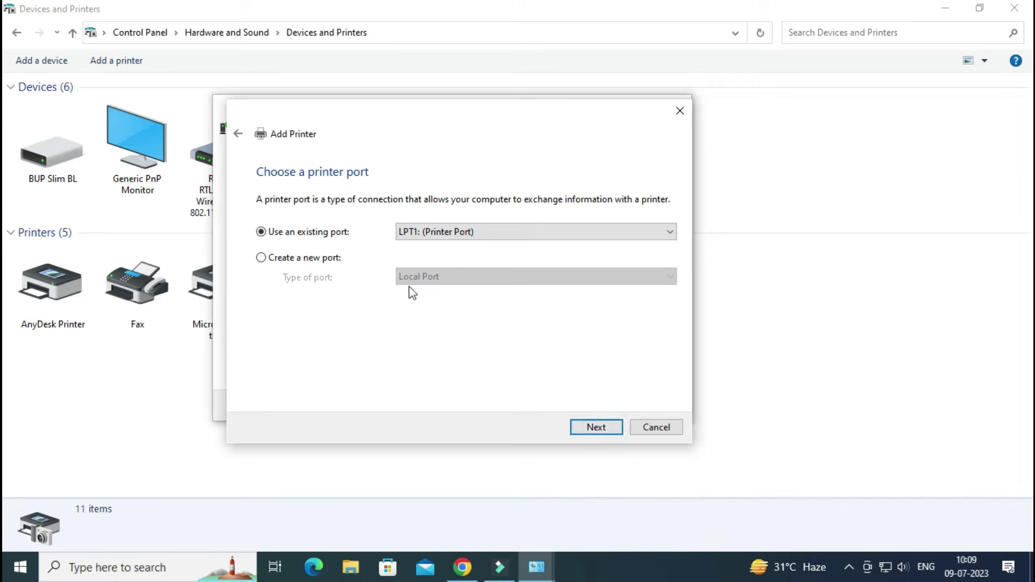
- Use the existing port LPT1: (Printer Port) for the printer and continue to the driver selection
{"action": "left_click", "coordinate": [263, 259]}
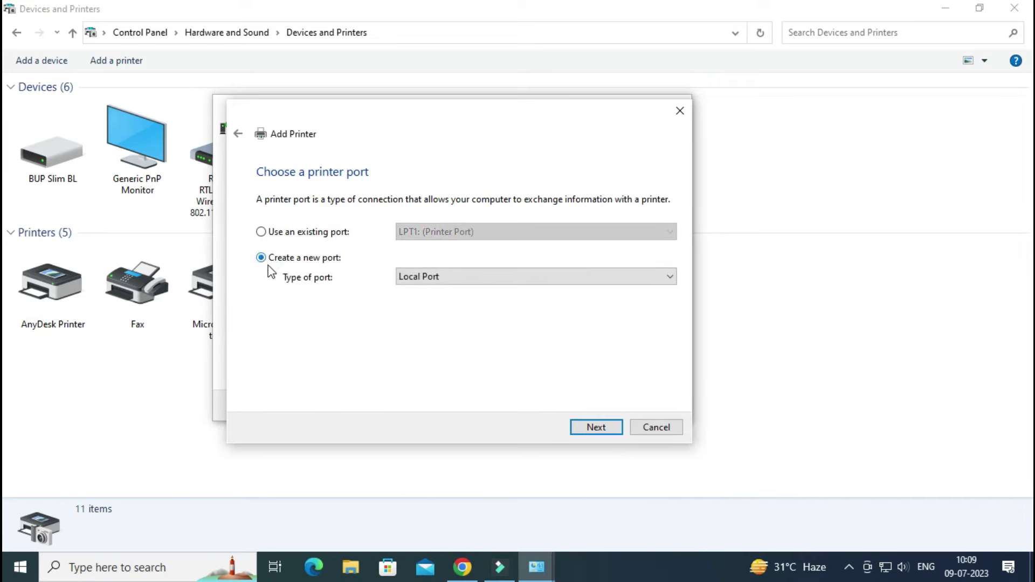
{"action": "left_click", "coordinate": [261, 232]}
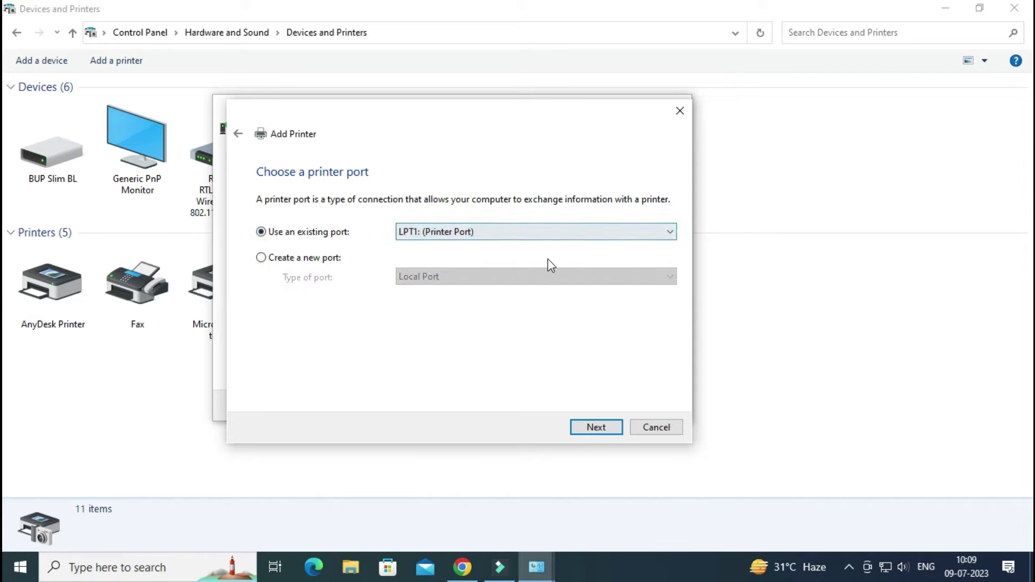
{"action": "left_click", "coordinate": [292, 260]}
{"action": "left_click", "coordinate": [289, 233]}
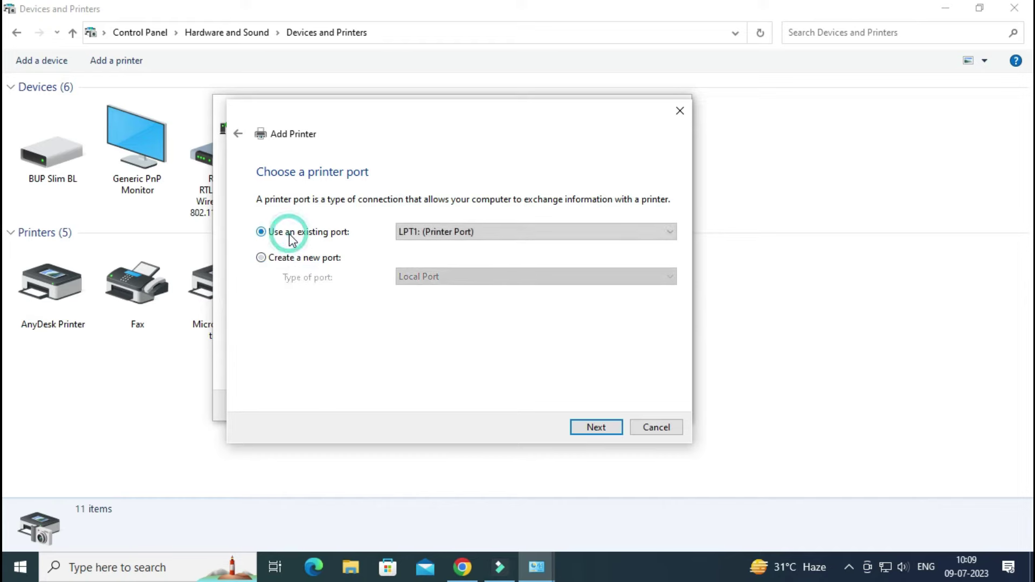
{"action": "left_click", "coordinate": [494, 233]}
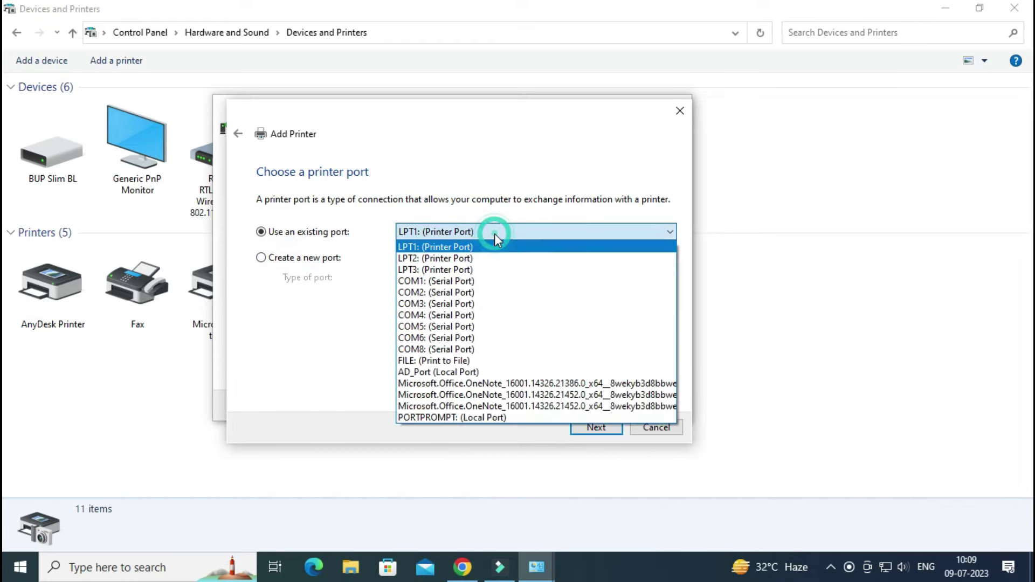
{"action": "left_click", "coordinate": [494, 234]}
{"action": "left_click", "coordinate": [494, 233]}
{"action": "left_click", "coordinate": [494, 233]}
{"action": "left_click", "coordinate": [494, 233]}
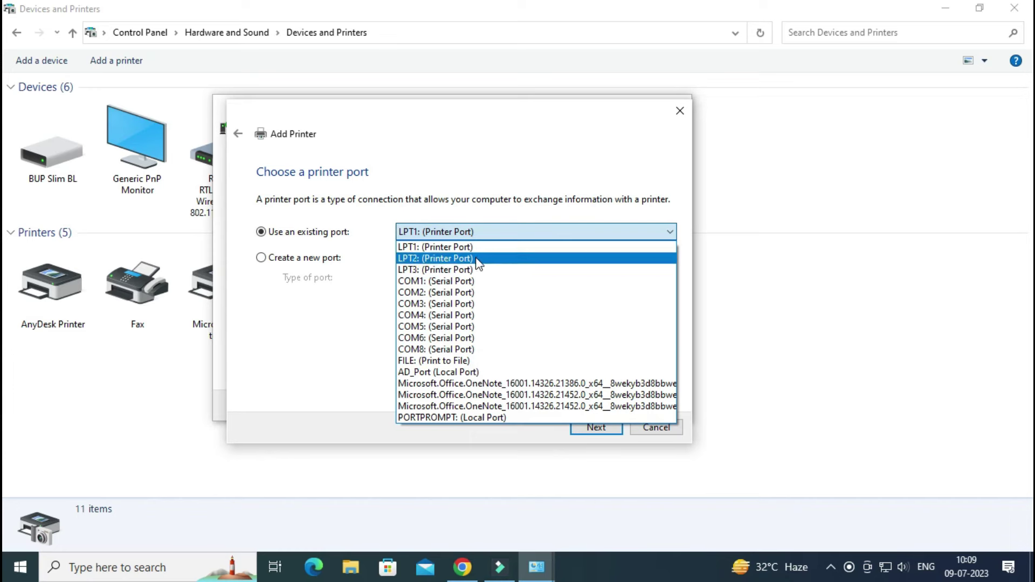
{"action": "left_click", "coordinate": [491, 233]}
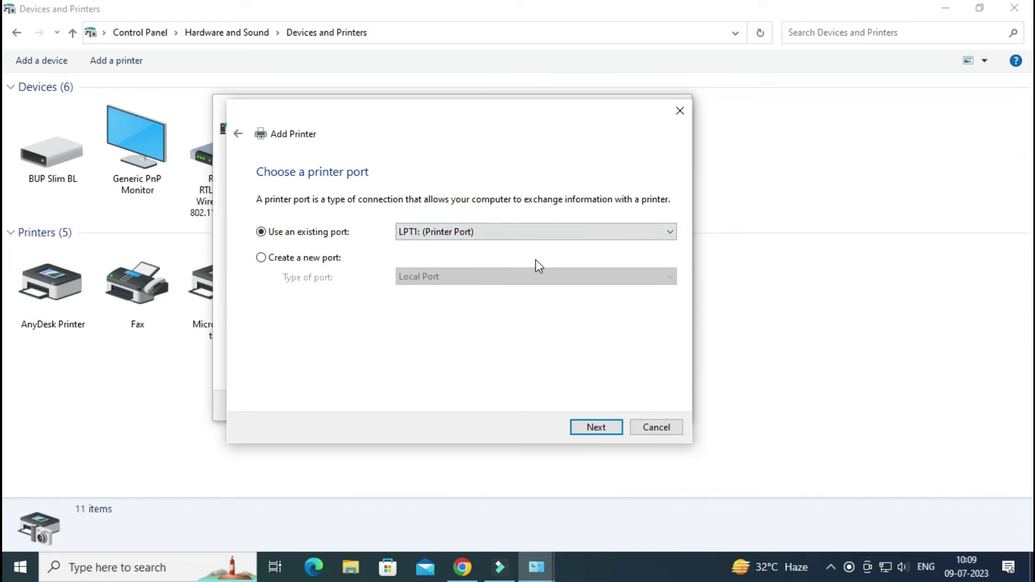
{"action": "left_click", "coordinate": [590, 427]}
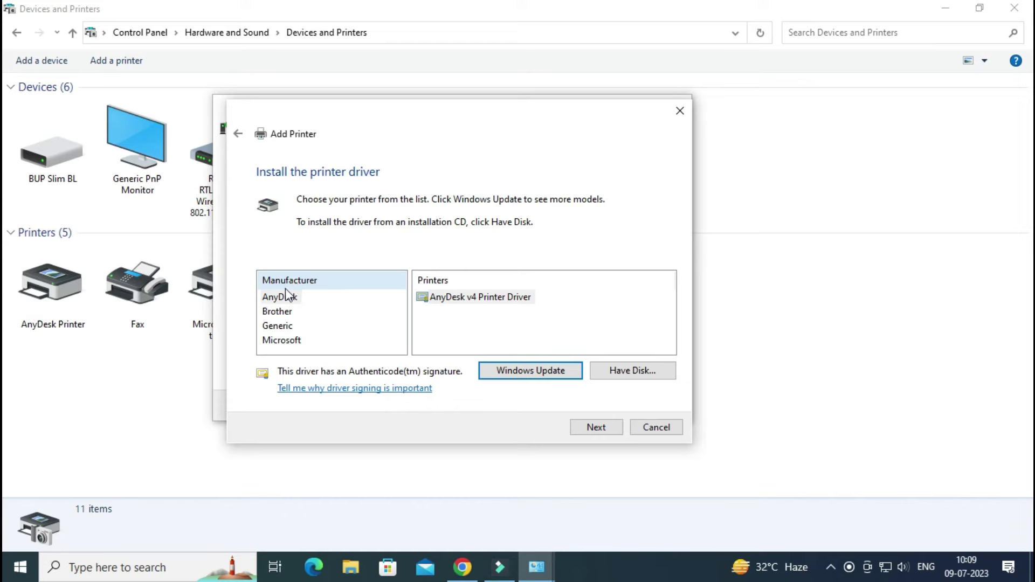
- Select Brother as the manufacturer with the Brother MFC-T4500DW Printer driver and continue
{"action": "left_click", "coordinate": [274, 312]}
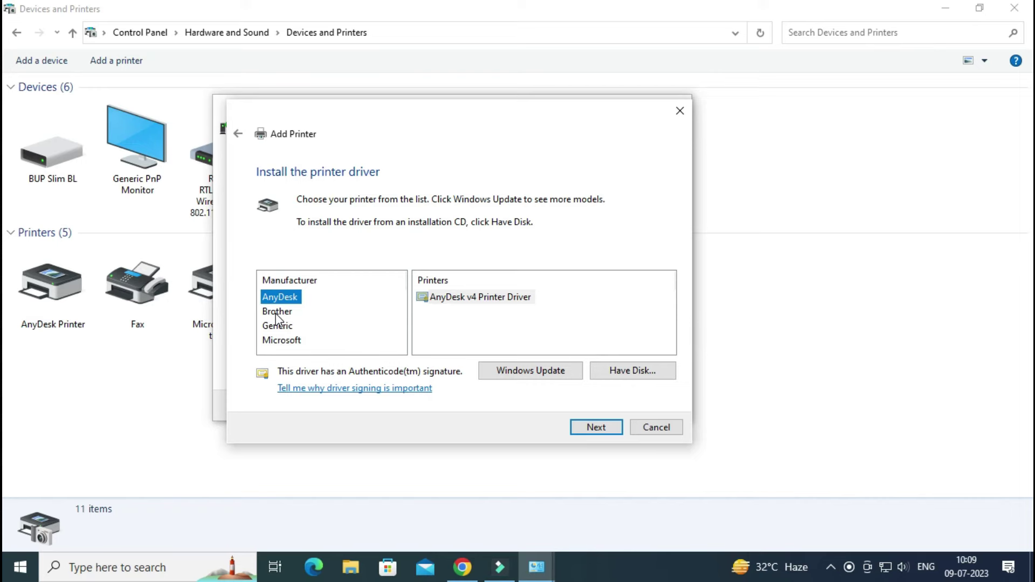
{"action": "left_click", "coordinate": [276, 313]}
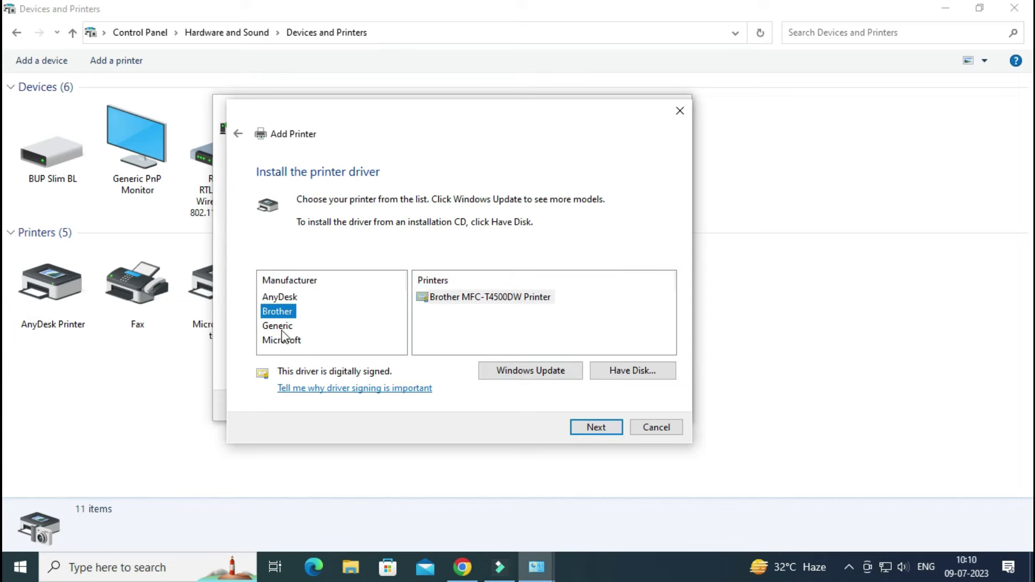
{"action": "left_click", "coordinate": [447, 298]}
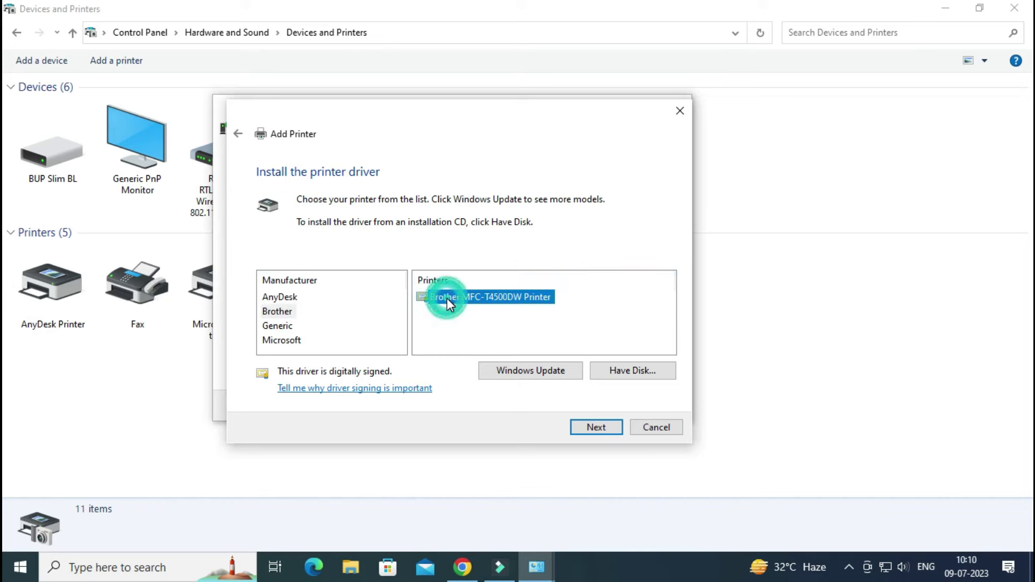
{"action": "left_click", "coordinate": [277, 314]}
{"action": "left_click", "coordinate": [593, 426]}
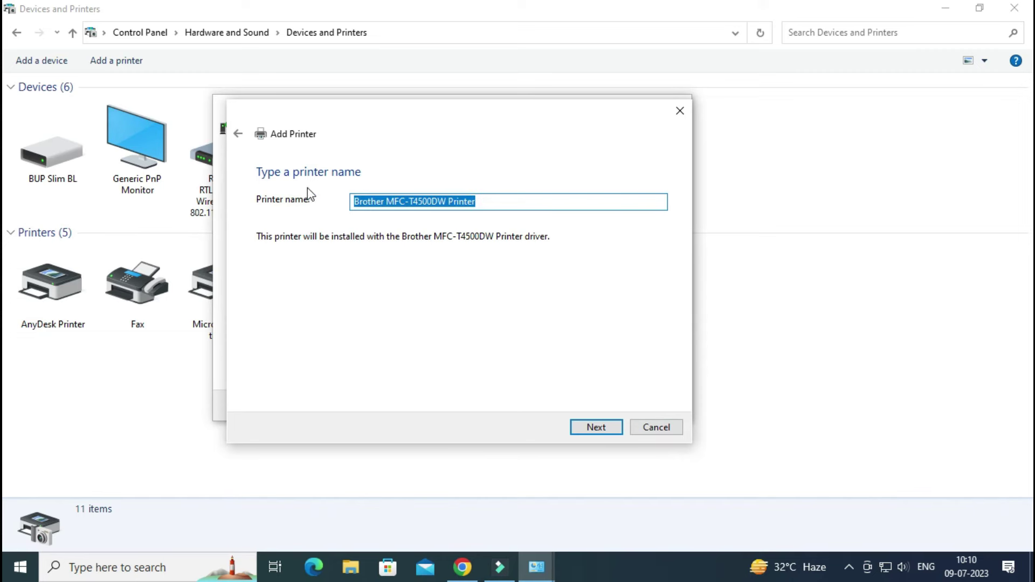
- Name the printer "brother printer T4500" and install it
{"action": "left_click", "coordinate": [389, 199]}
{"action": "left_click", "coordinate": [358, 200]}
{"action": "left_click_drag", "start_coordinate": [359, 201], "coordinate": [488, 201]}
{"action": "left_click", "coordinate": [489, 201]}
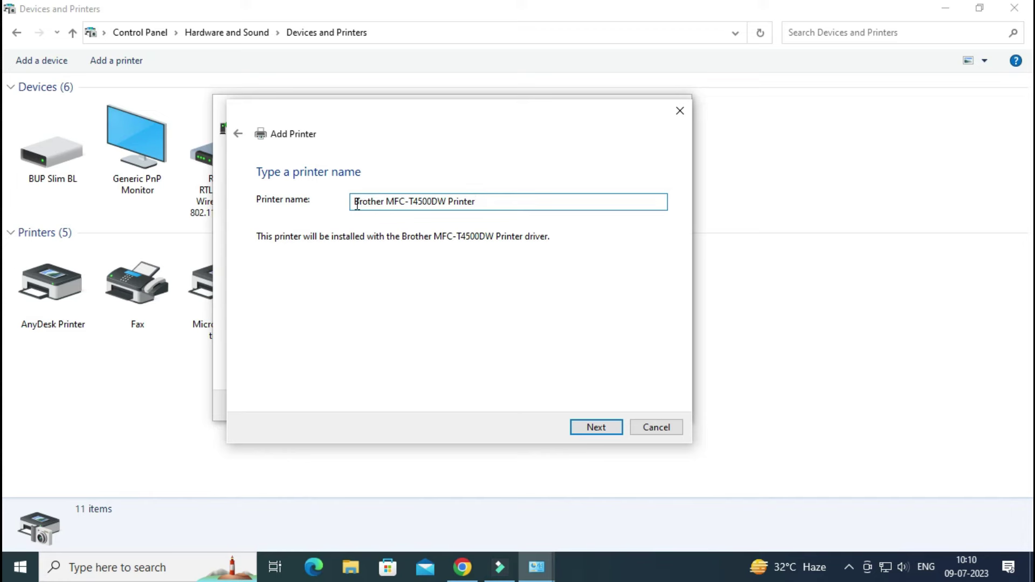
{"action": "mouse_move", "coordinate": [353, 202]}
{"action": "left_mouse_down"}
{"action": "mouse_move", "coordinate": [489, 206]}
{"action": "mouse_move", "coordinate": [342, 204]}
{"action": "left_mouse_up"}
{"action": "left_click", "coordinate": [493, 205]}
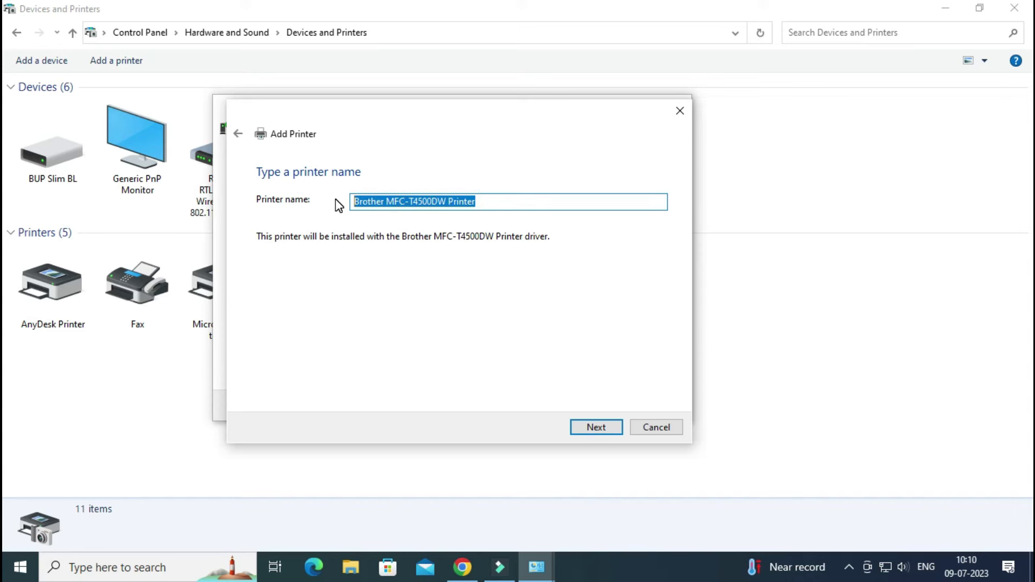
{"action": "type", "text": "bro 1"}
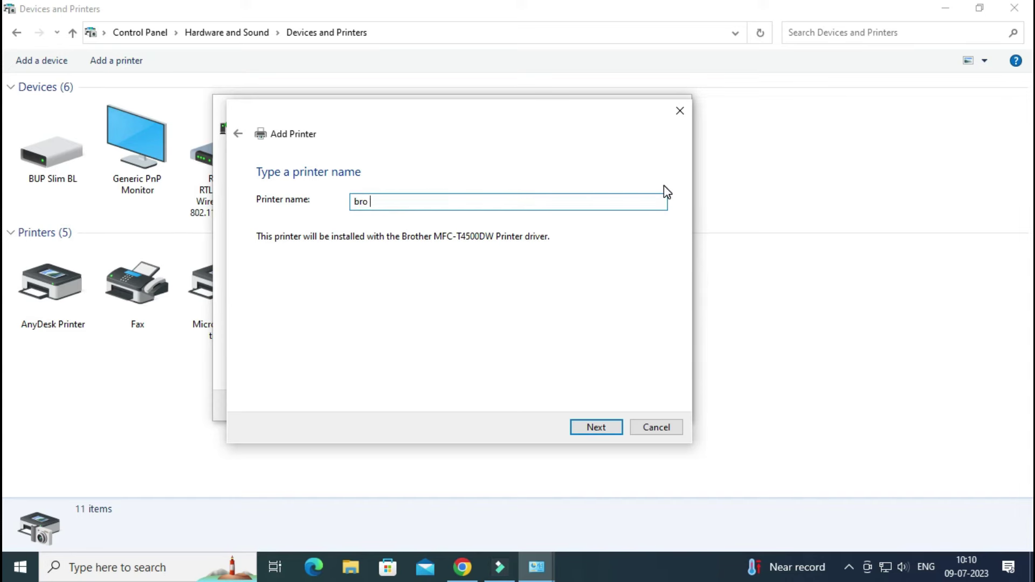
{"action": "type", "text": "her printer T4500"}
{"action": "left_click", "coordinate": [605, 432]}
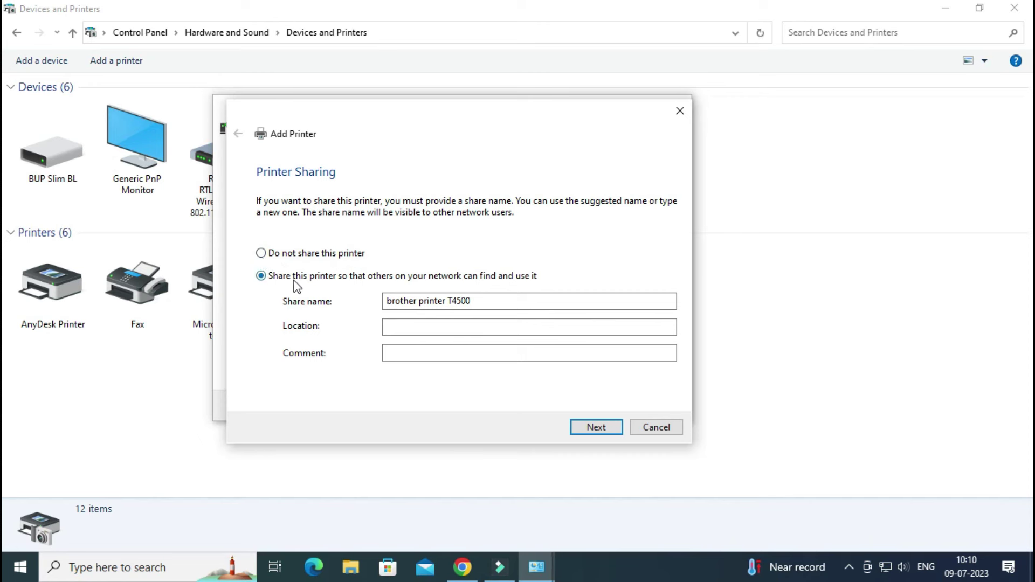
- Set the new printer to not be shared and finish adding it without printing a test page
{"action": "left_click", "coordinate": [262, 254]}
{"action": "left_click", "coordinate": [262, 254]}
{"action": "left_click", "coordinate": [261, 276]}
{"action": "left_click", "coordinate": [262, 253]}
{"action": "left_click", "coordinate": [262, 275]}
{"action": "left_click", "coordinate": [262, 254]}
{"action": "left_click", "coordinate": [597, 426]}
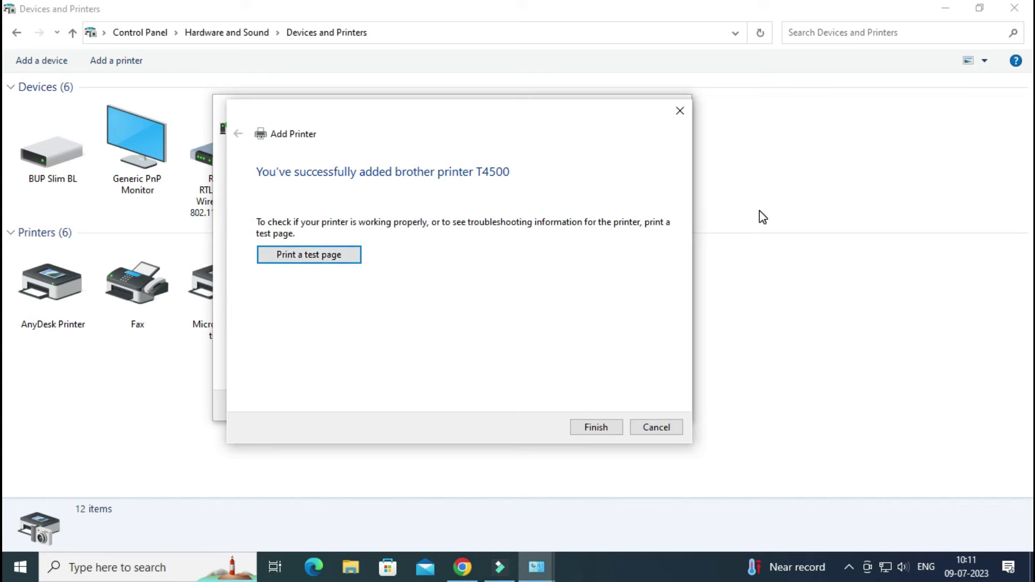
{"action": "left_click", "coordinate": [593, 427]}
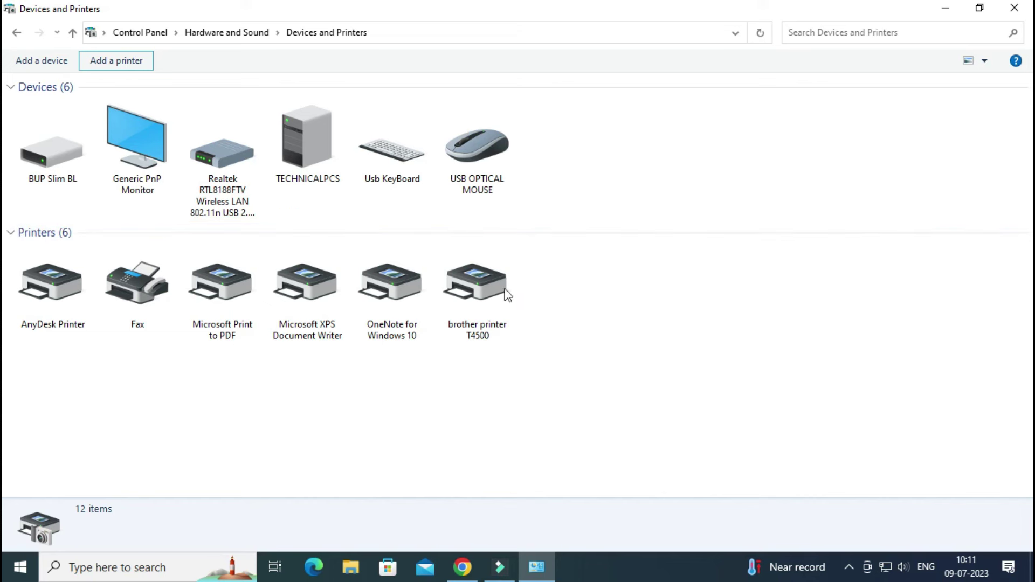
- Check the details of the newly added brother printer T4500 among the installed printers
{"action": "left_click", "coordinate": [478, 285]}
{"action": "left_click", "coordinate": [597, 285]}
{"action": "key", "text": "Left"}
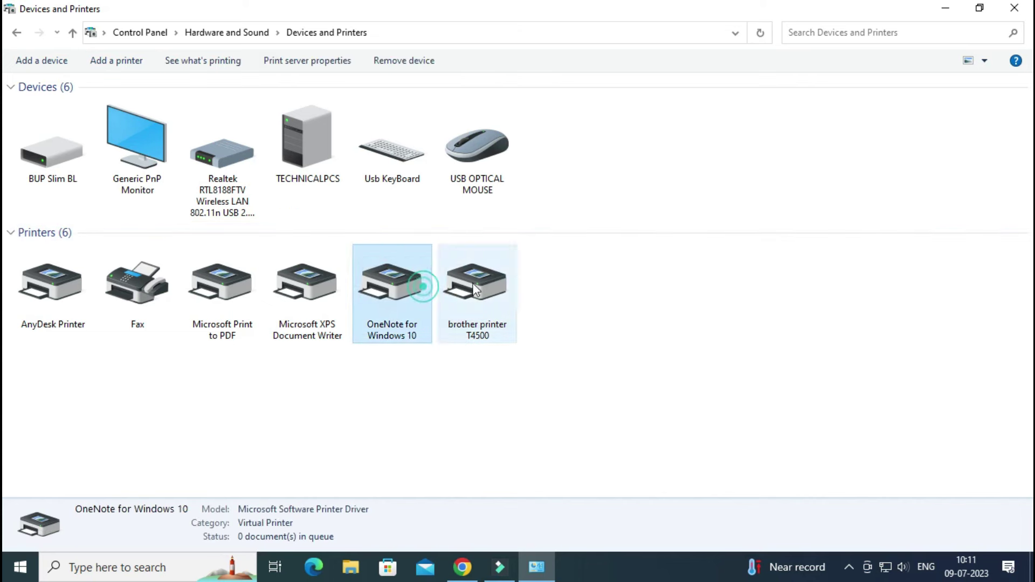
{"action": "left_click", "coordinate": [478, 291]}
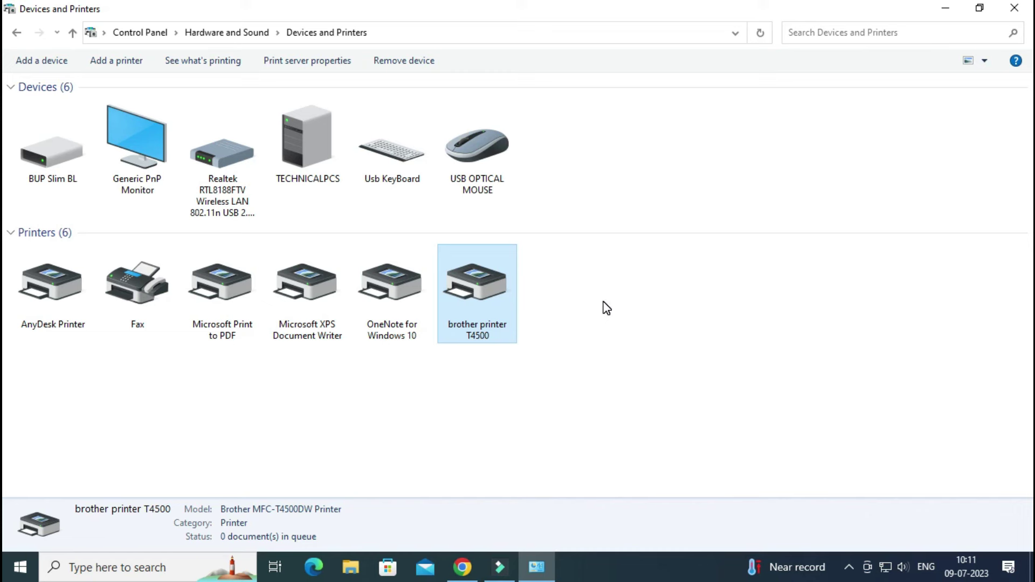
{"action": "left_click", "coordinate": [735, 307]}
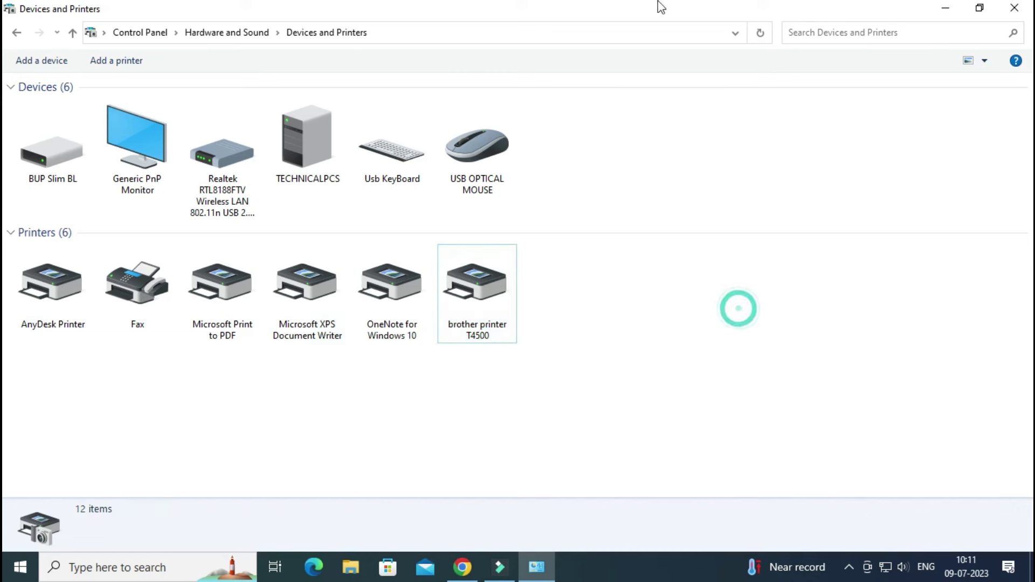